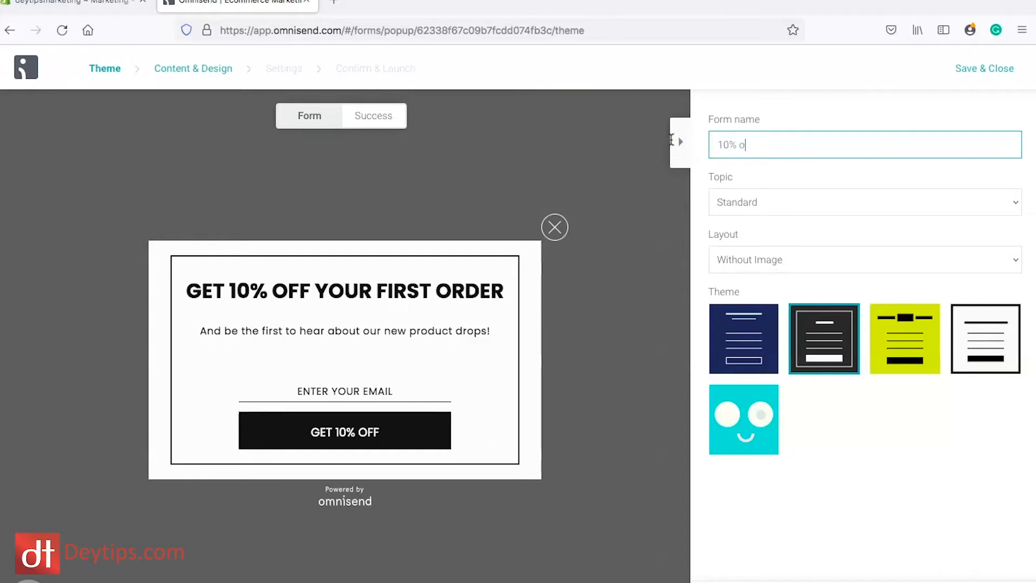
# Keep the Standard topic and switch the popup's layout to Background Image, accepting replacement of the current design.
pyautogui.click(837, 200)
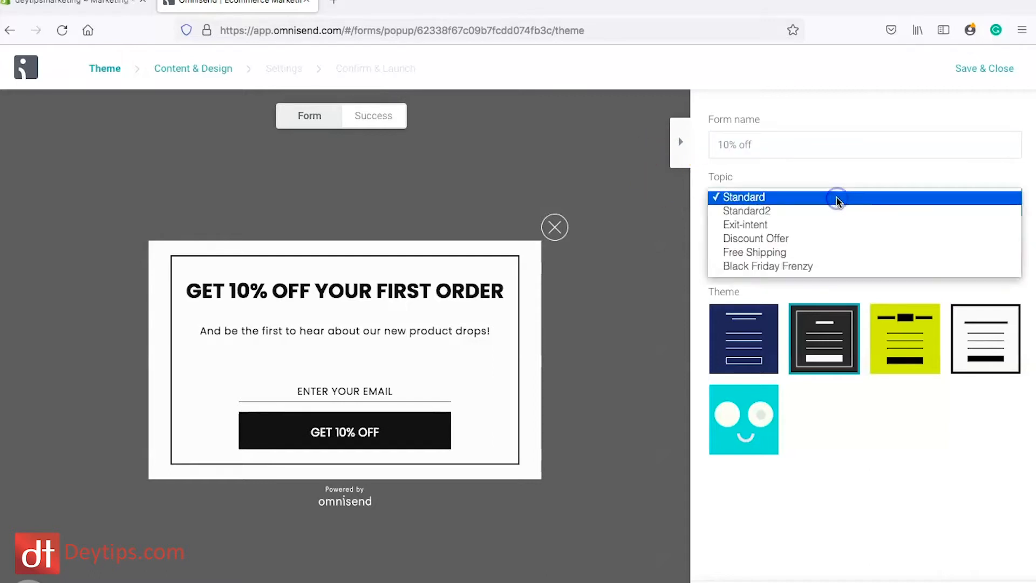
pyautogui.click(786, 198)
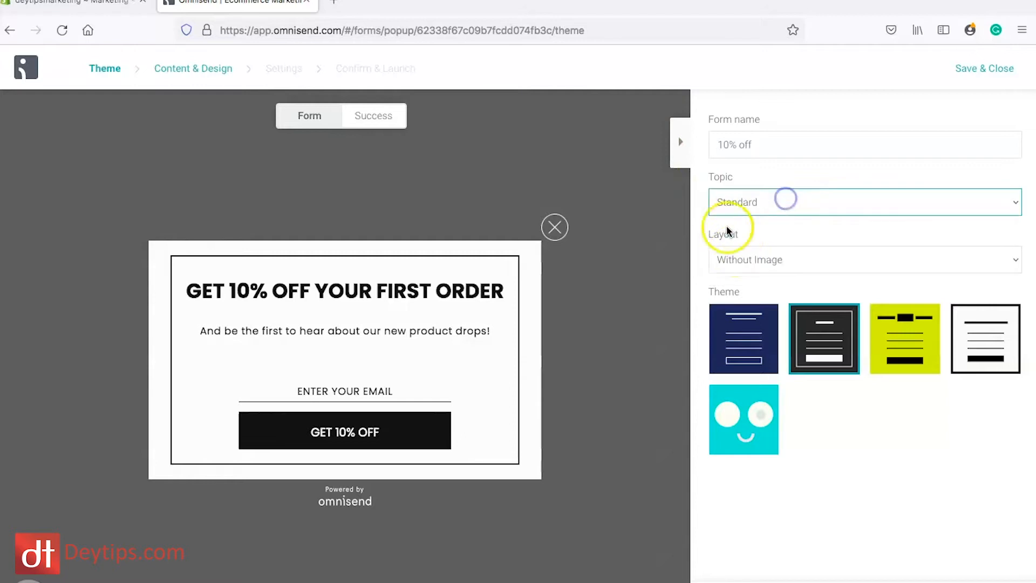
pyautogui.click(896, 264)
pyautogui.click(779, 261)
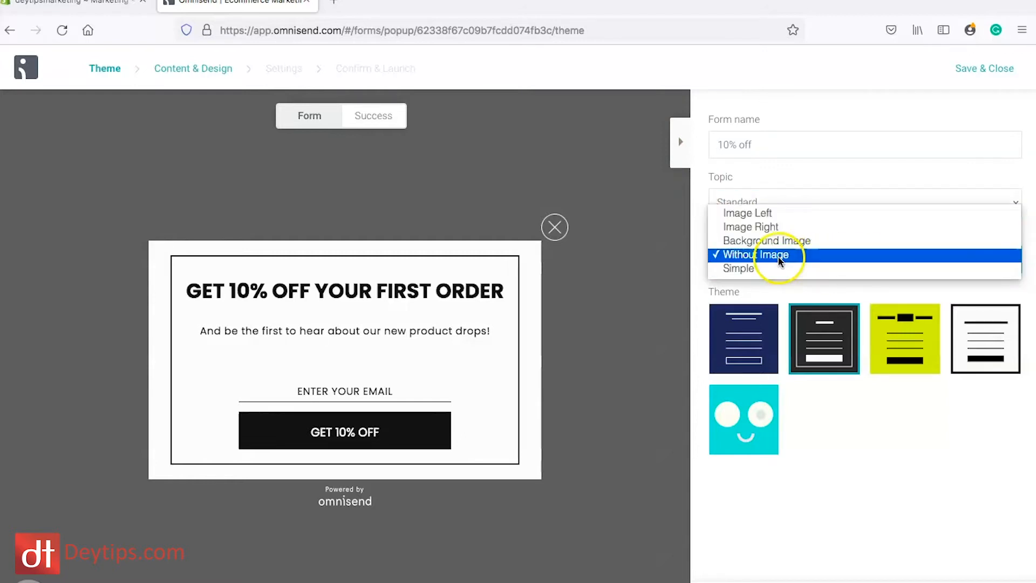
pyautogui.click(761, 240)
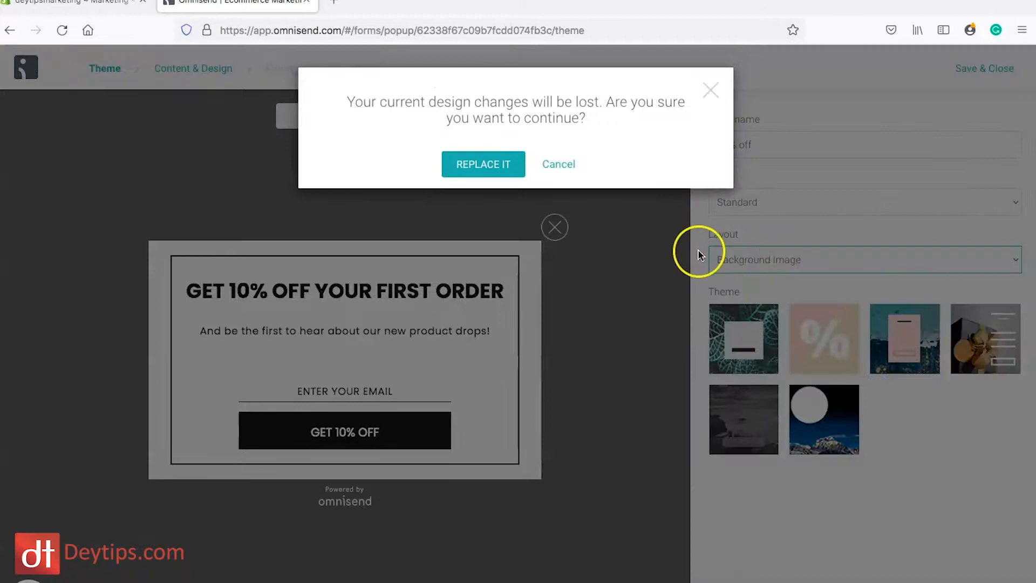
pyautogui.click(460, 165)
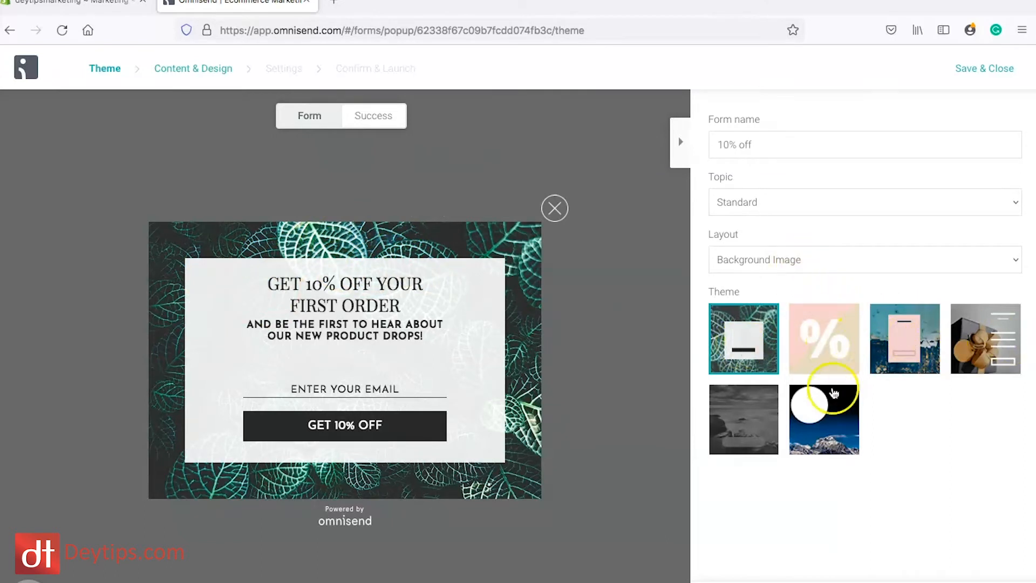
# Apply the dark seascape theme and check the form's mobile preview in the Content & Design stage.
pyautogui.click(750, 415)
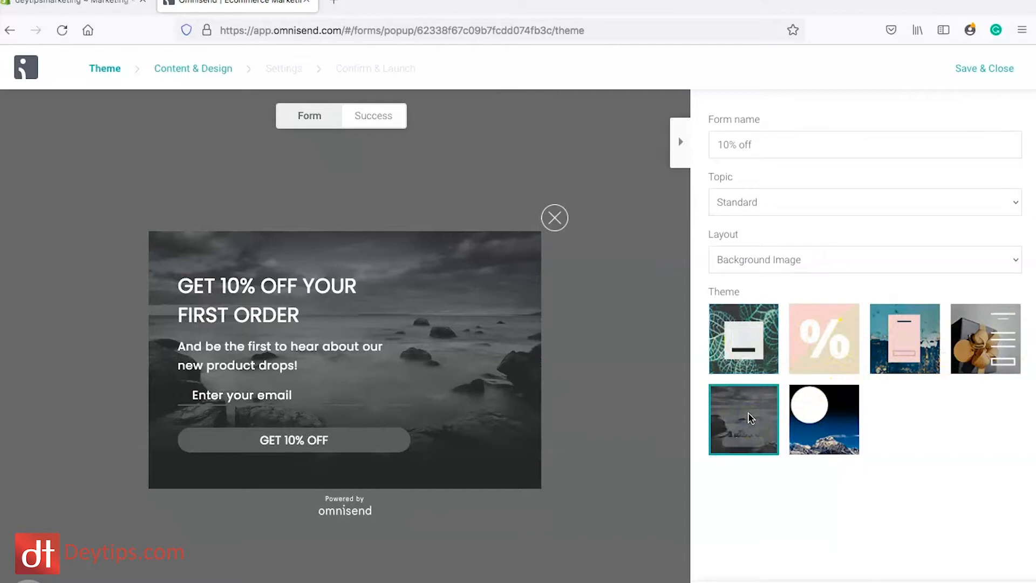
pyautogui.click(892, 514)
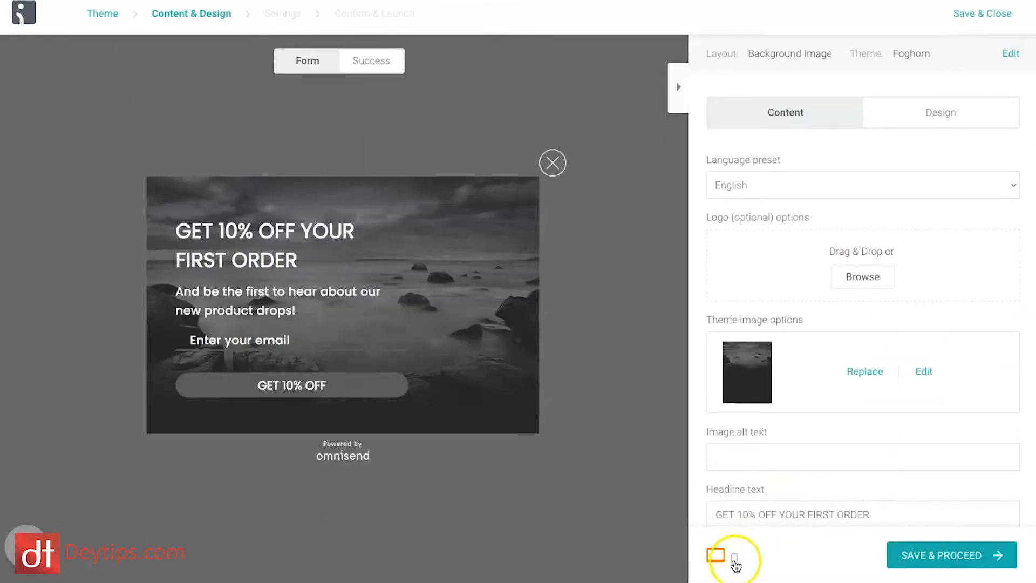
pyautogui.click(733, 561)
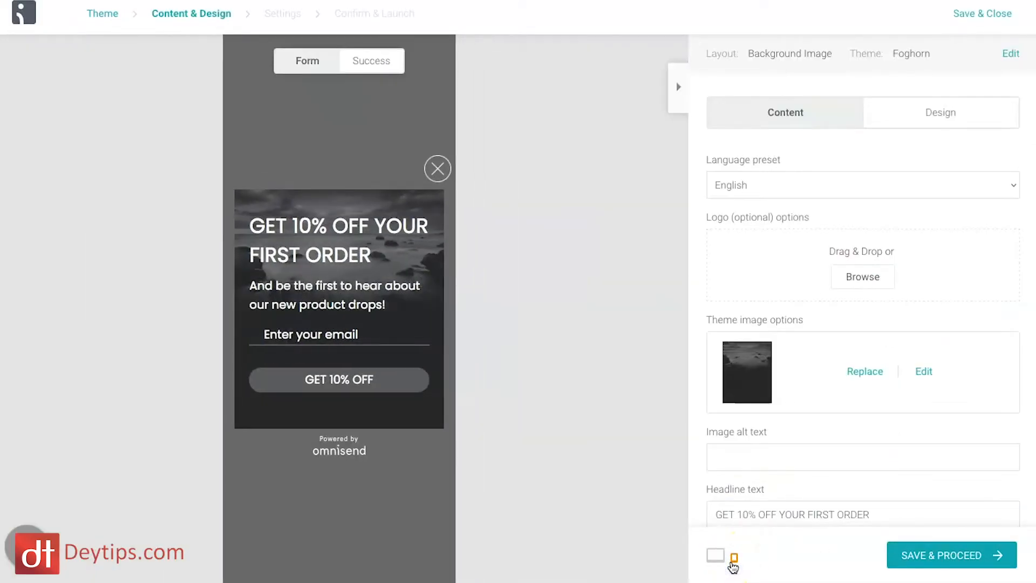
pyautogui.click(715, 558)
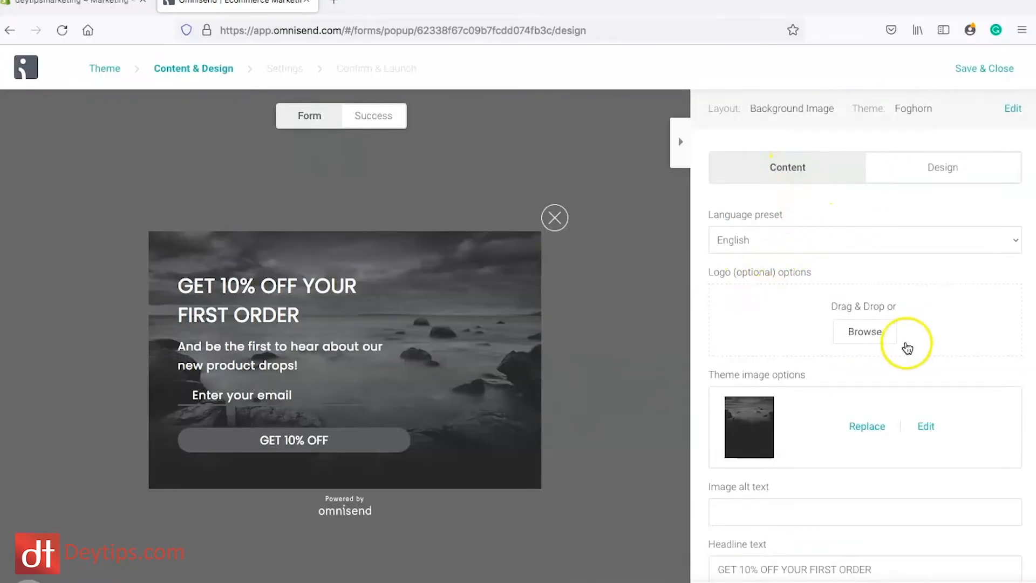
# Upload the Deytips.com logo image from DeyHardrive to the form.
pyautogui.click(879, 332)
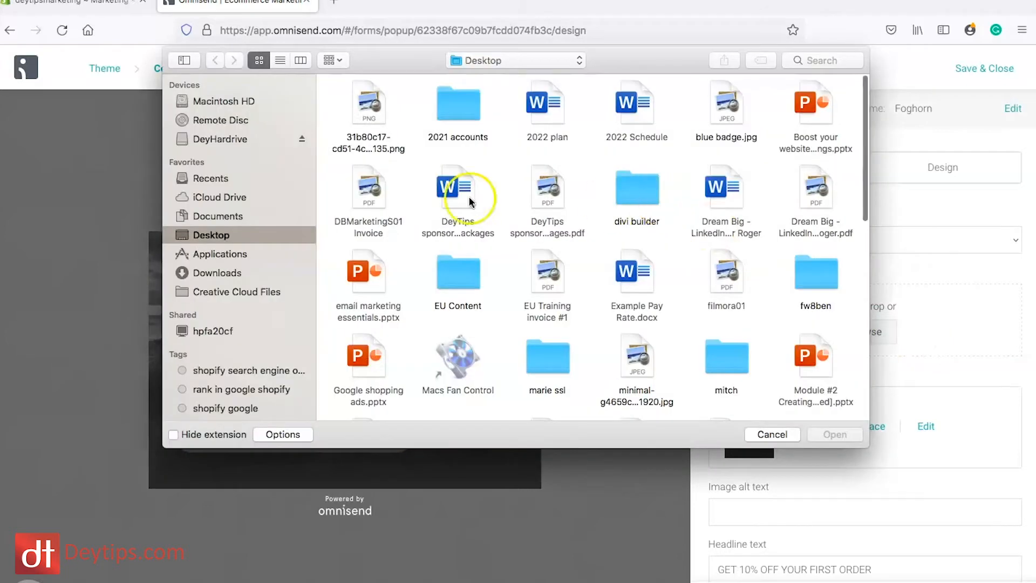
pyautogui.click(225, 139)
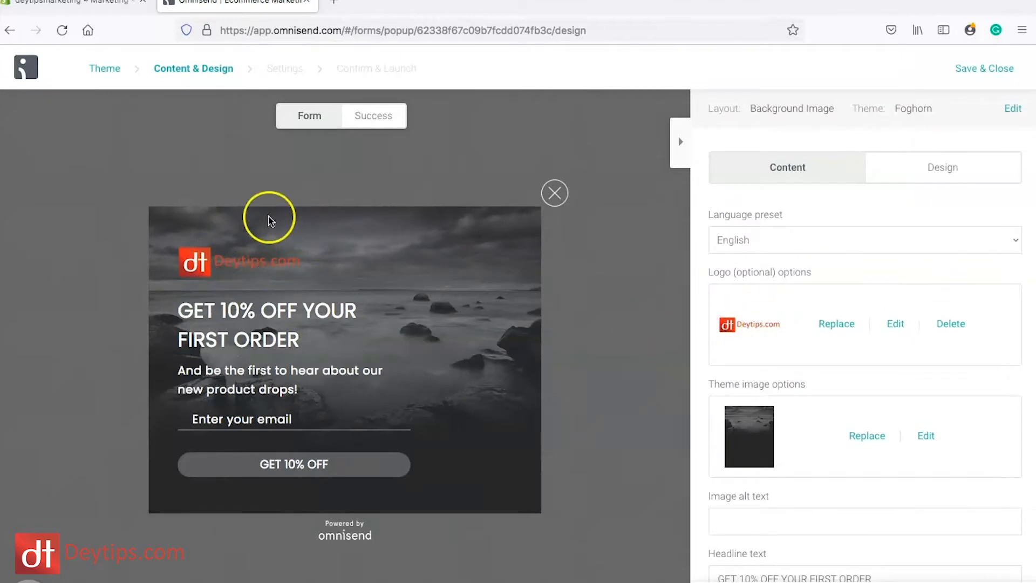
# Set the headline to "Get 10% off for a limited time" and the second headline to "Click the button to learn more".
pyautogui.scroll(-4, 845, 342)
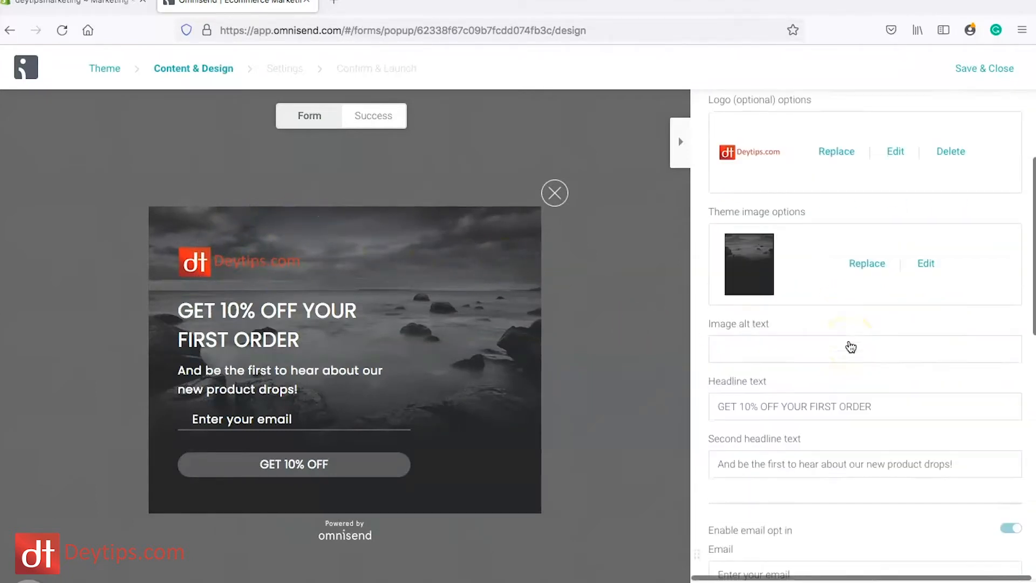
pyautogui.click(746, 332)
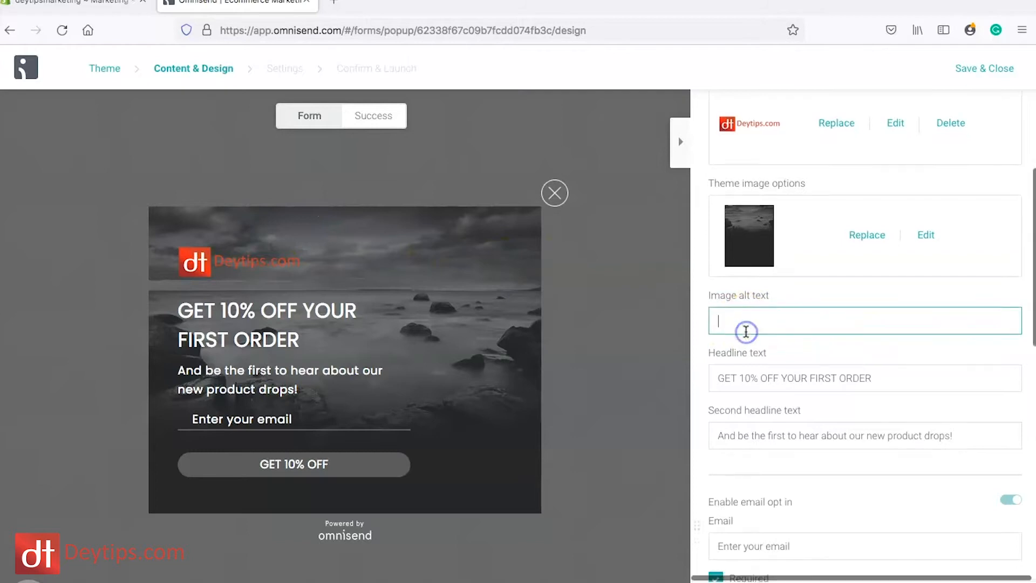
pyautogui.scroll(-2, 747, 319)
pyautogui.click(749, 306)
pyautogui.moveTo(911, 309); pyautogui.dragTo(647, 309)
pyautogui.write('Get 10%')
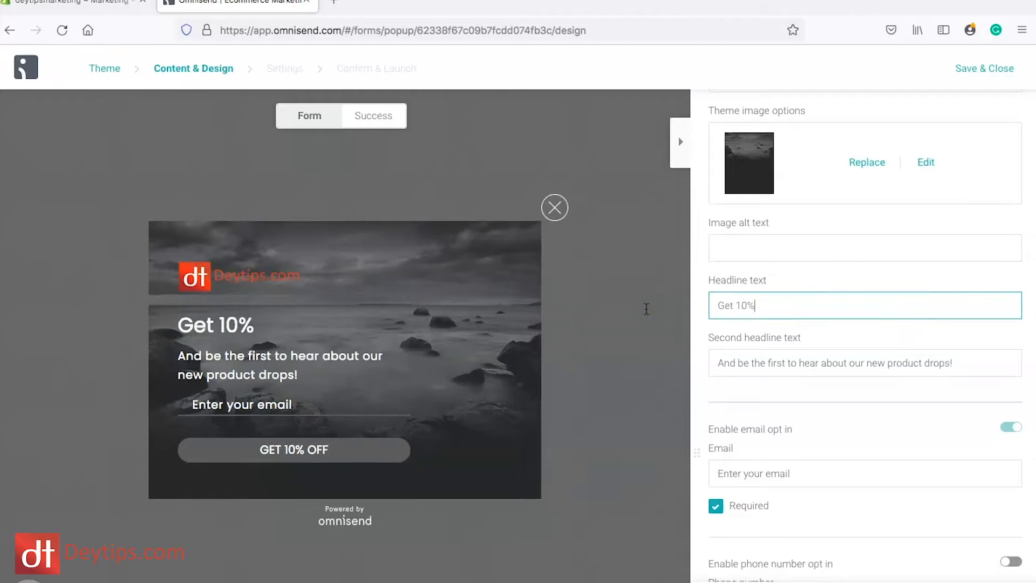
pyautogui.write(' off for a limited time')
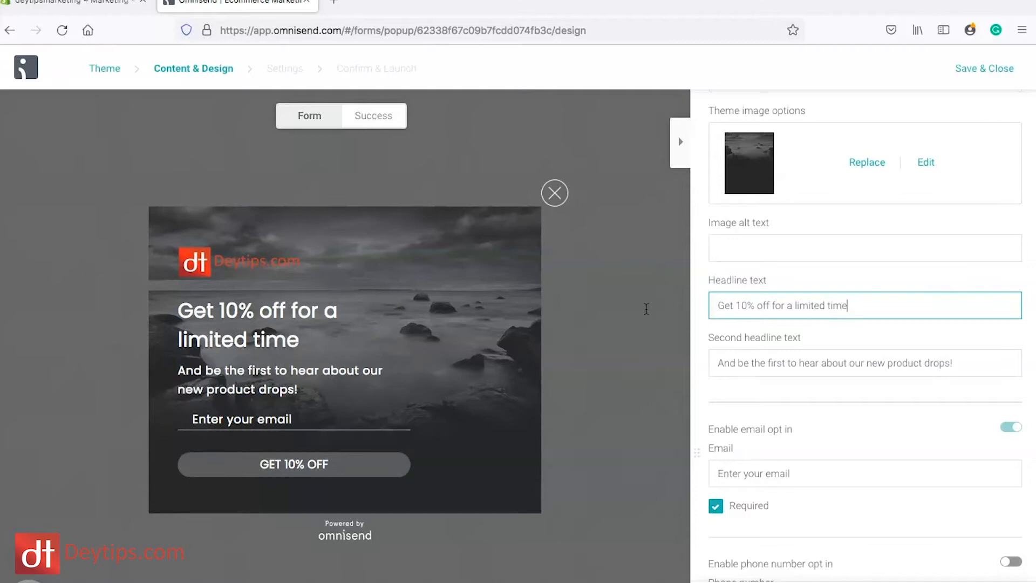
pyautogui.tripleClick(757, 366)
pyautogui.write('Click the button to learn more')
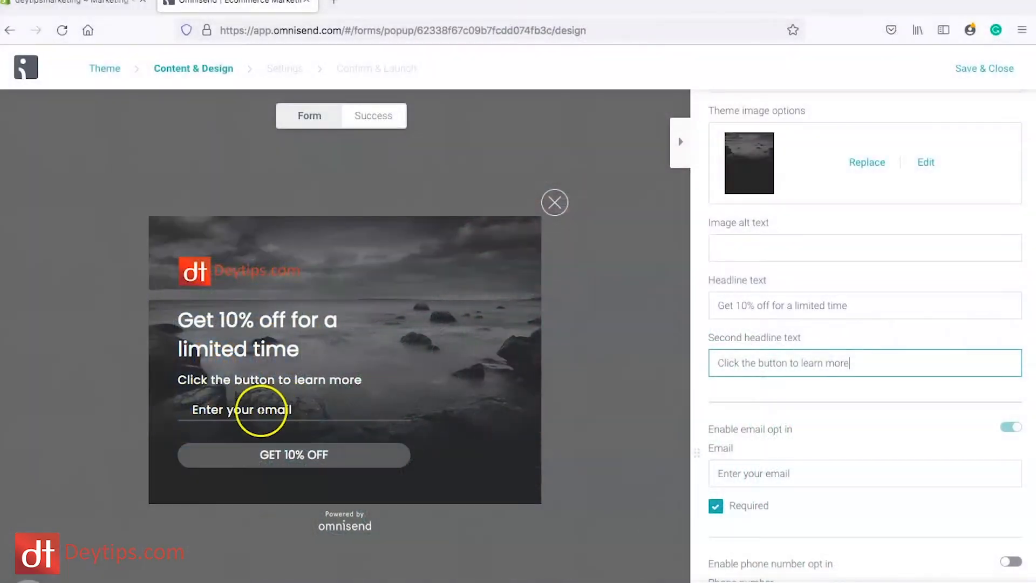
# Add a required First name field to the signup form.
pyautogui.scroll(-3, 818, 450)
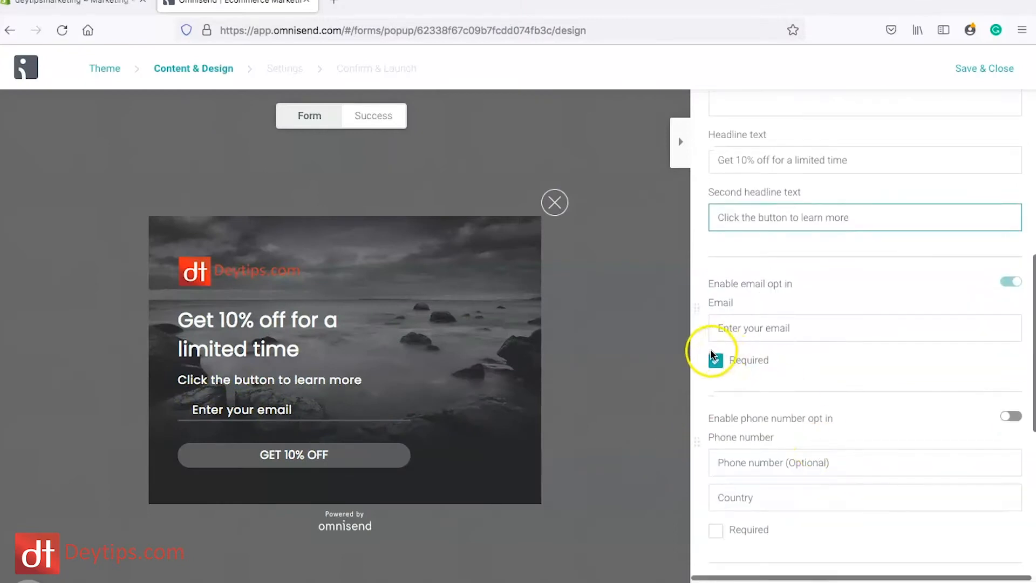
pyautogui.scroll(-1, 756, 402)
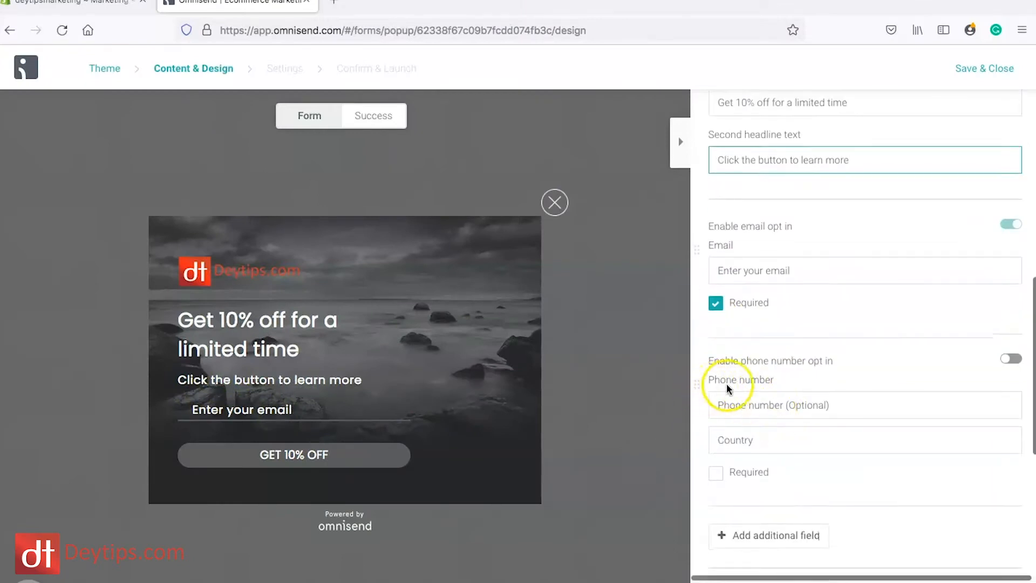
pyautogui.scroll(-1, 745, 388)
pyautogui.click(772, 477)
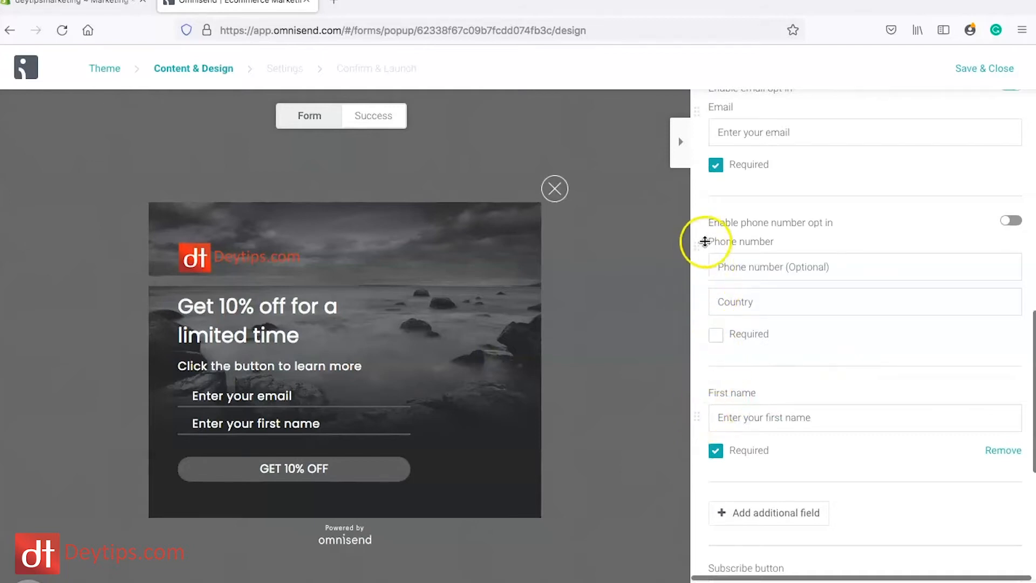
# Reorder the form so the First name field sits above the email field.
pyautogui.moveTo(700, 413); pyautogui.dragTo(700, 256)
pyautogui.scroll(1, 700, 257)
pyautogui.moveTo(700, 377); pyautogui.dragTo(717, 225)
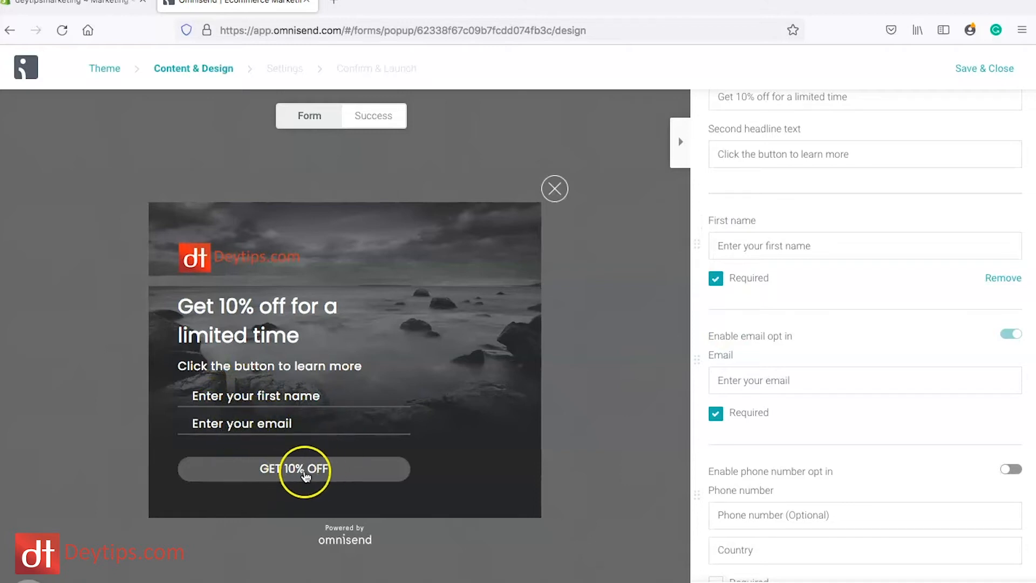
# Examine the subscribe button text, the success and error messages, and the data protection sections.
pyautogui.scroll(-5, 874, 475)
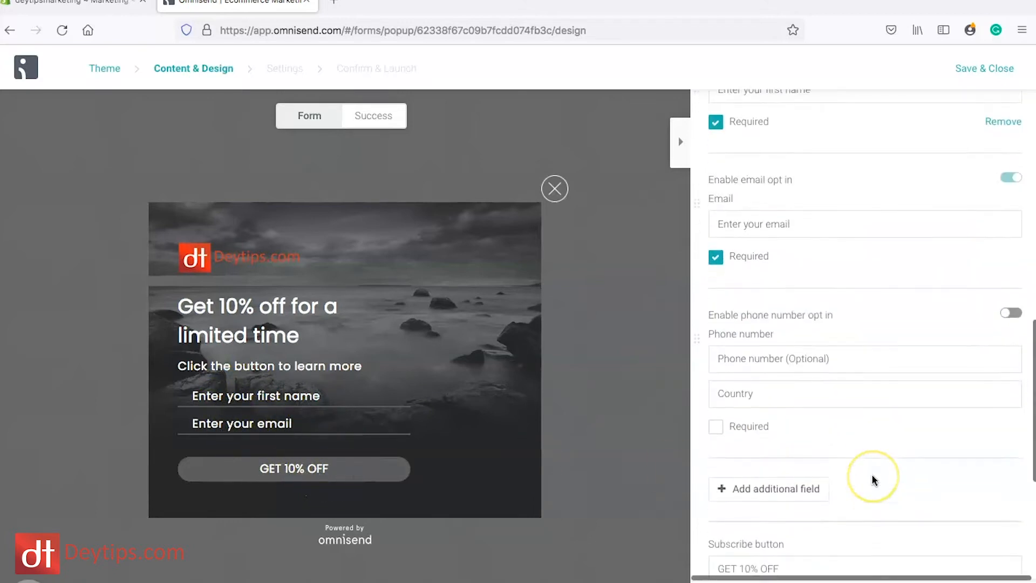
pyautogui.scroll(-1, 873, 479)
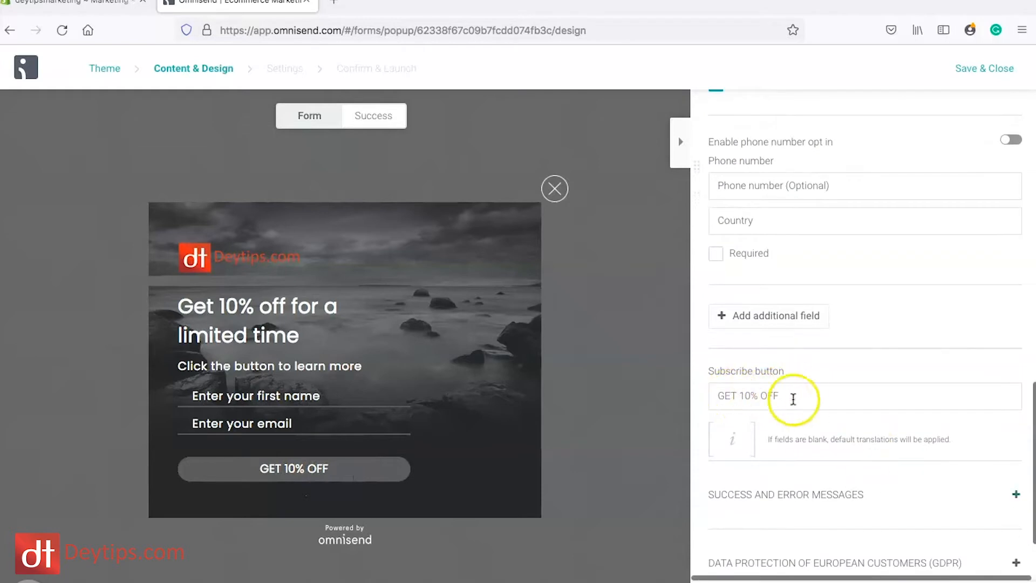
pyautogui.scroll(-3, 885, 398)
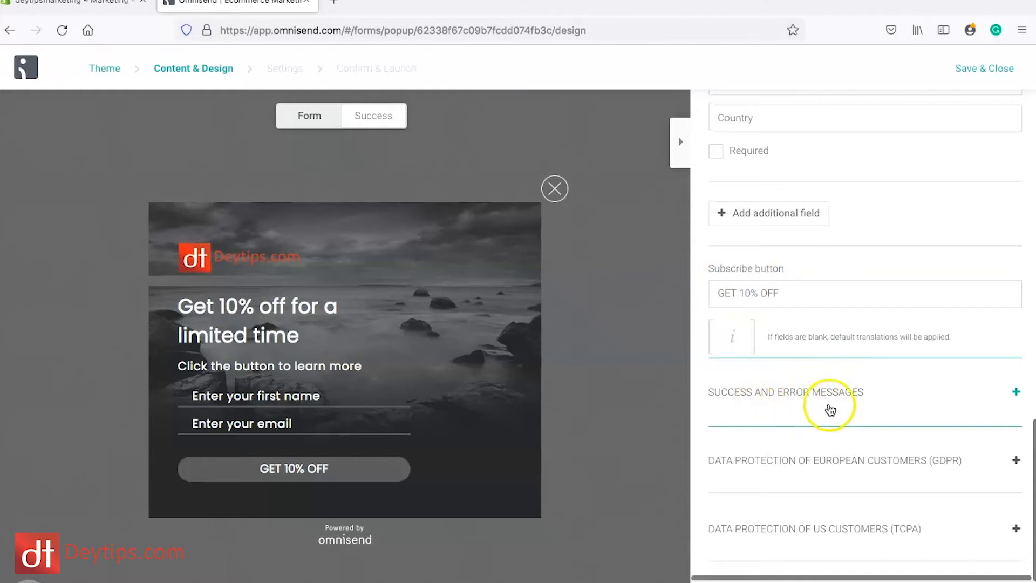
pyautogui.click(908, 404)
pyautogui.scroll(-3, 909, 404)
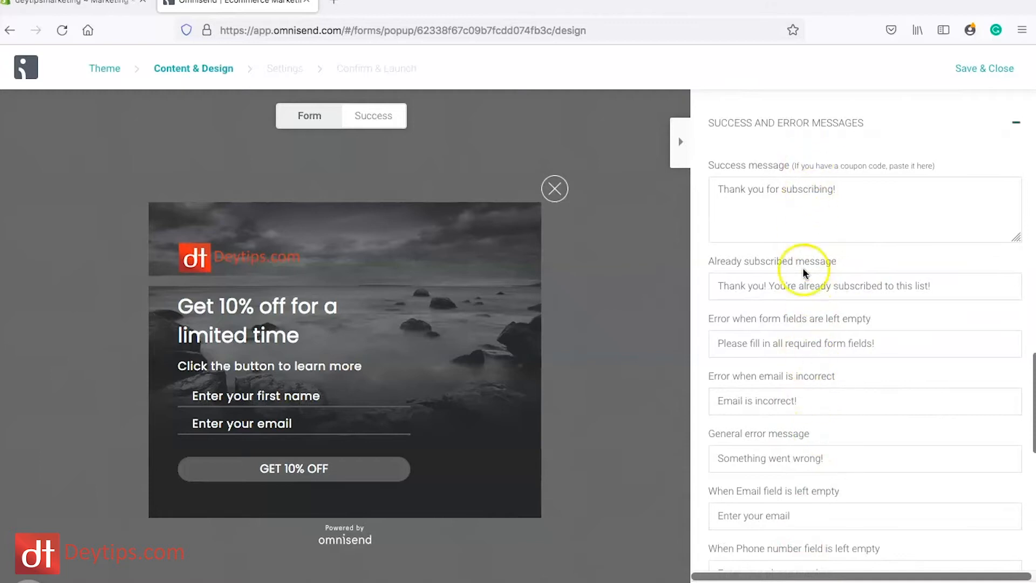
pyautogui.scroll(-3, 780, 334)
pyautogui.scroll(7, 775, 345)
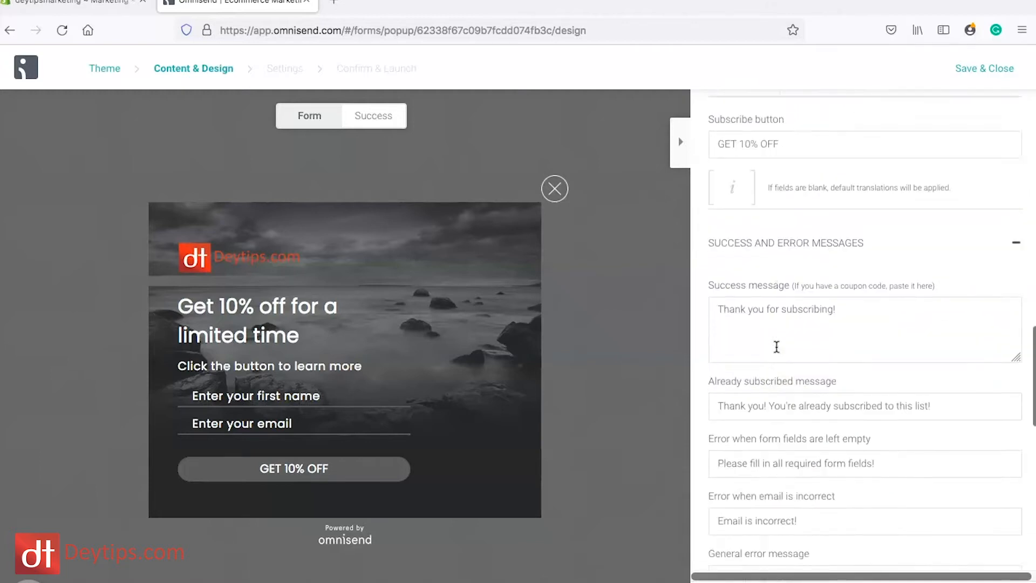
pyautogui.click(795, 301)
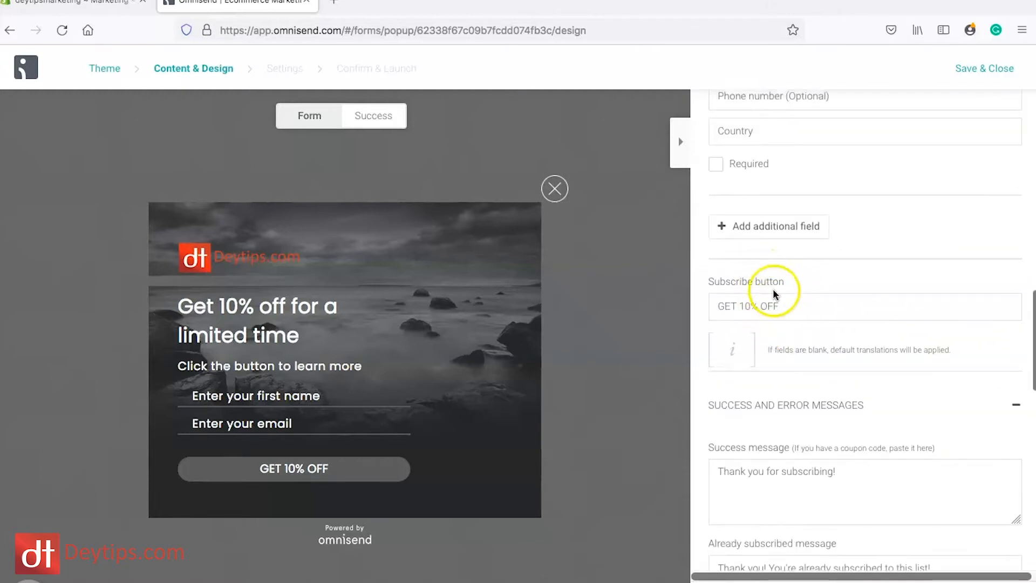
pyautogui.scroll(3, 768, 275)
pyautogui.scroll(-6, 769, 274)
pyautogui.scroll(-10, 769, 277)
pyautogui.click(822, 480)
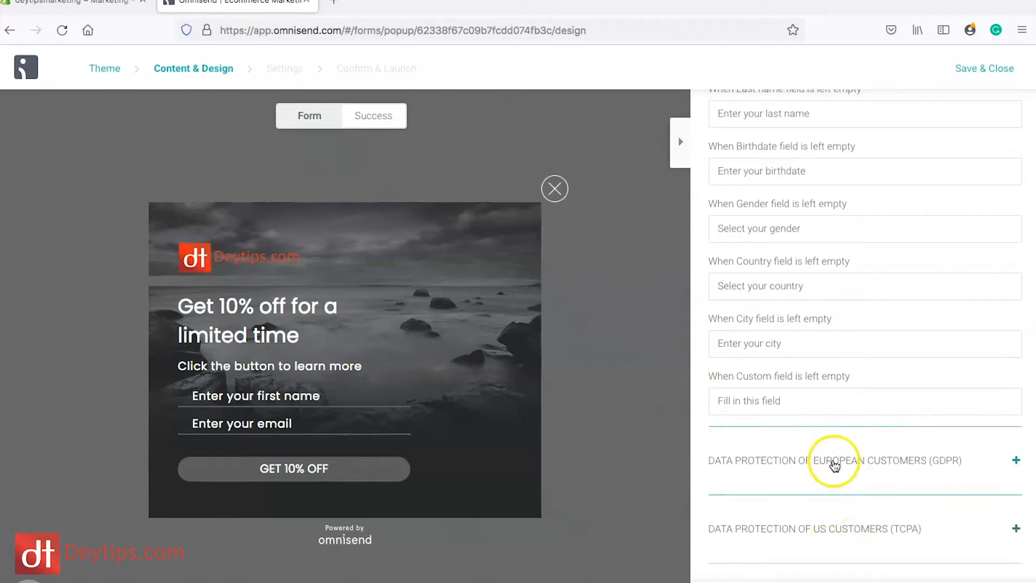
# Examine the form's design options for box position and theme customization.
pyautogui.scroll(15, 840, 303)
pyautogui.click(928, 169)
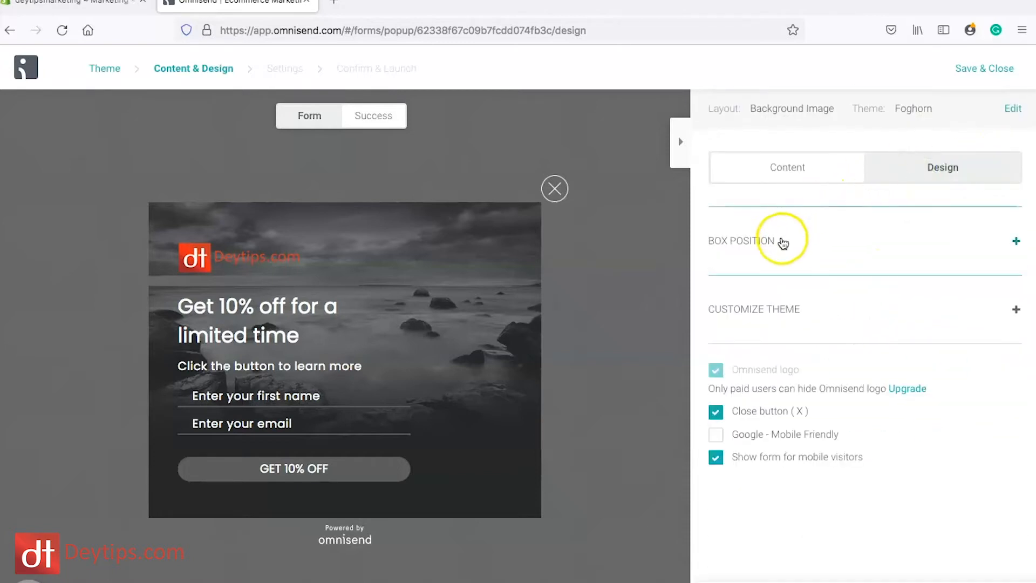
pyautogui.click(1006, 249)
pyautogui.click(1007, 247)
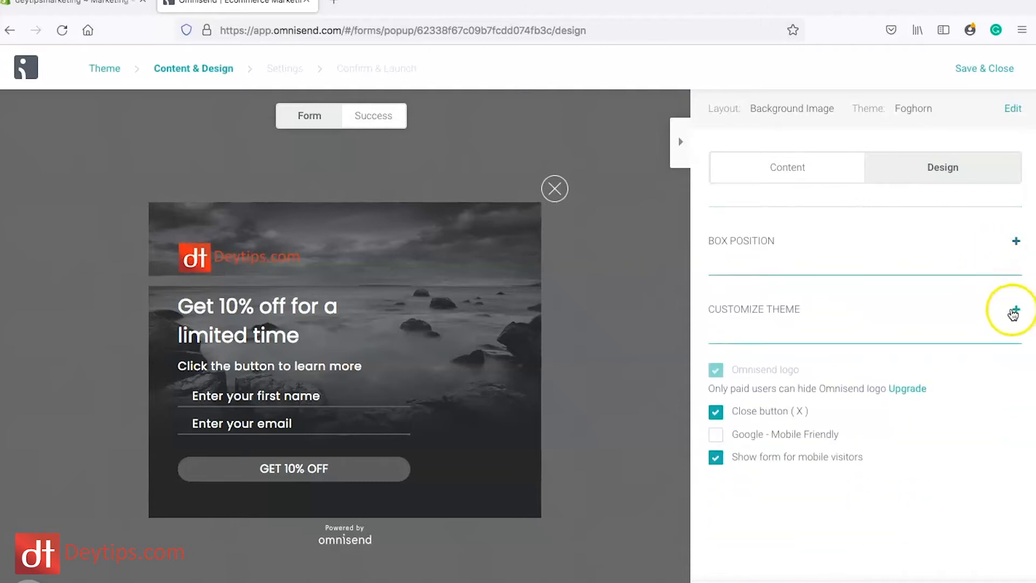
pyautogui.click(1012, 312)
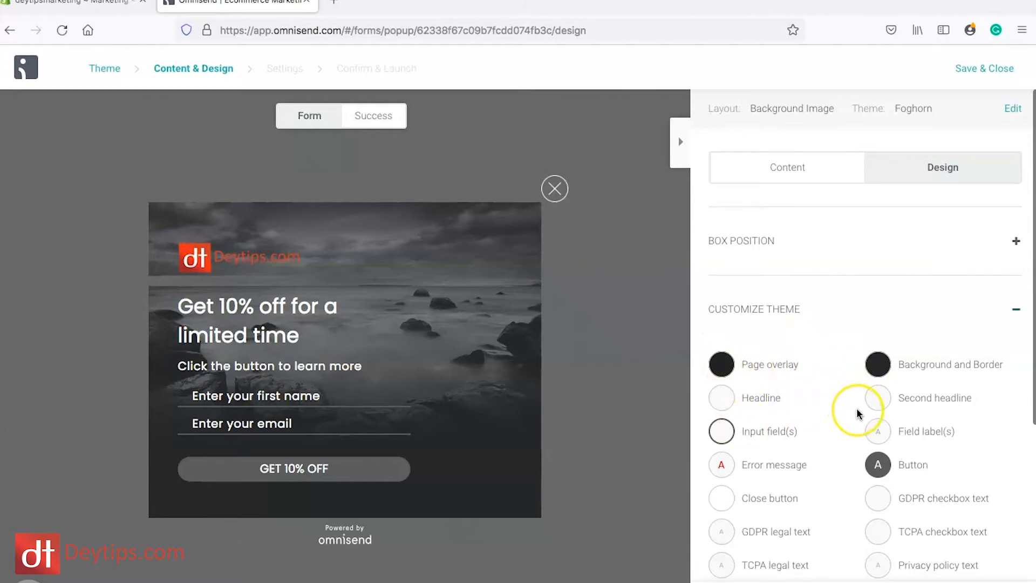
pyautogui.scroll(-3, 861, 405)
pyautogui.scroll(-1, 860, 414)
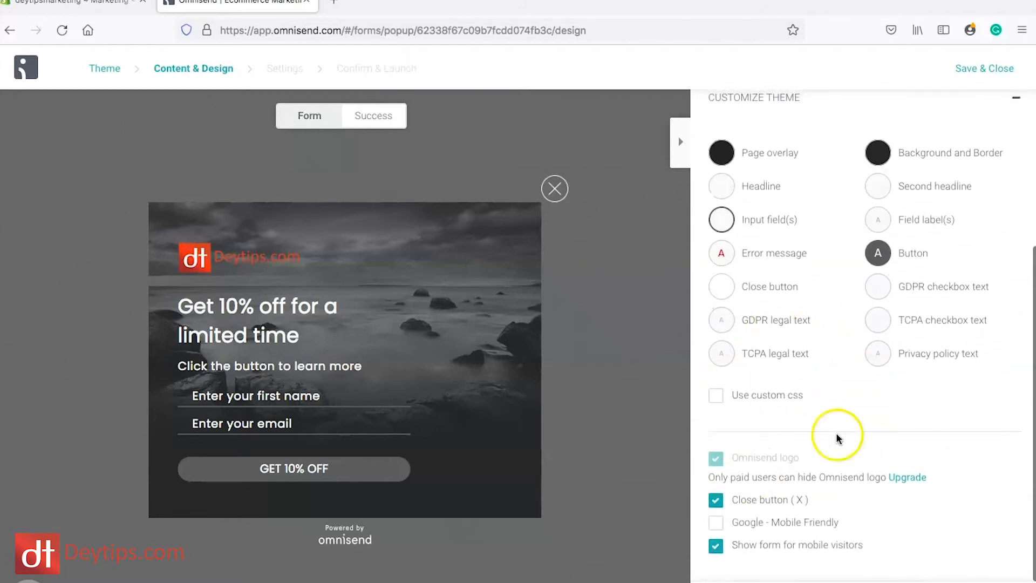
pyautogui.scroll(3, 812, 322)
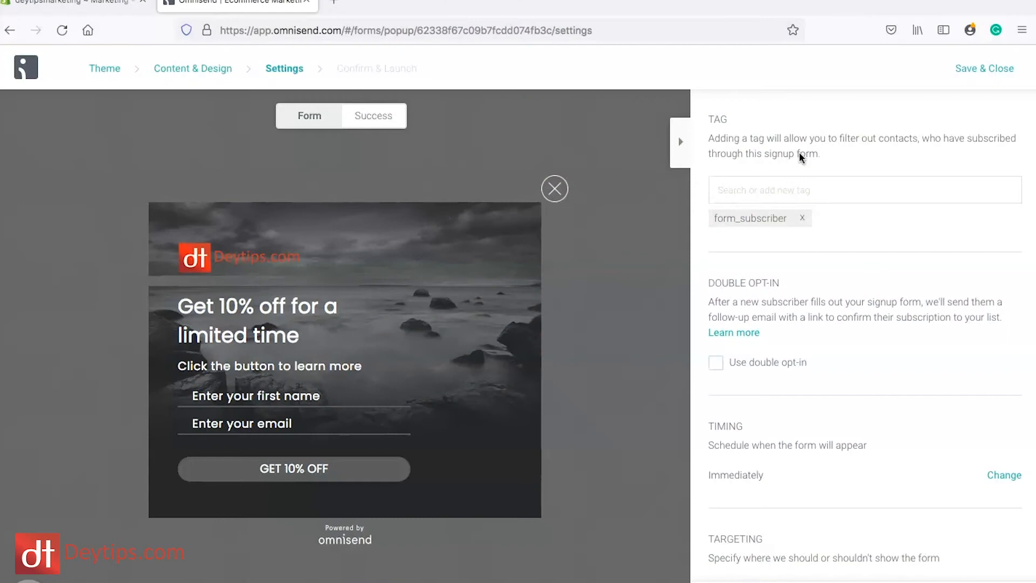
pyautogui.click(730, 183)
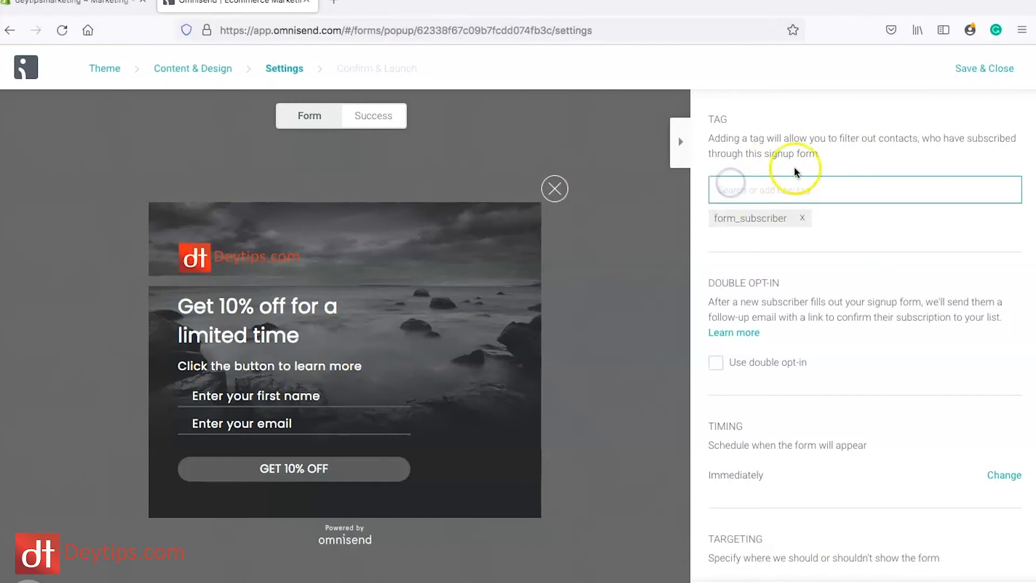
pyautogui.write('10')
pyautogui.press('BackSpace')
pyautogui.press('BackSpace')
pyautogui.click(761, 139)
# Add the tag "10%" for contacts who subscribe through this signup form.
pyautogui.click(742, 187)
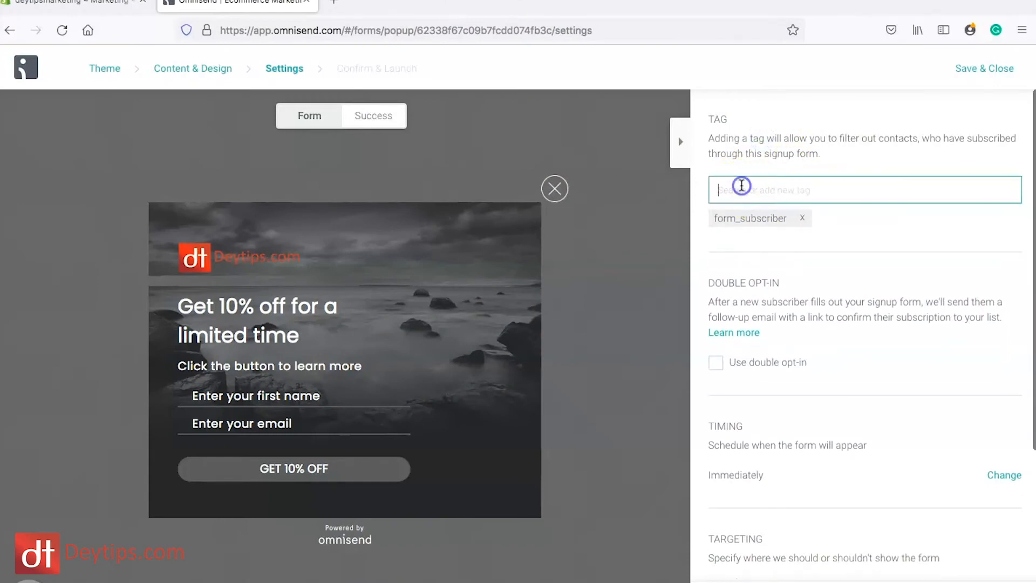
pyautogui.write('10%')
pyautogui.click(740, 211)
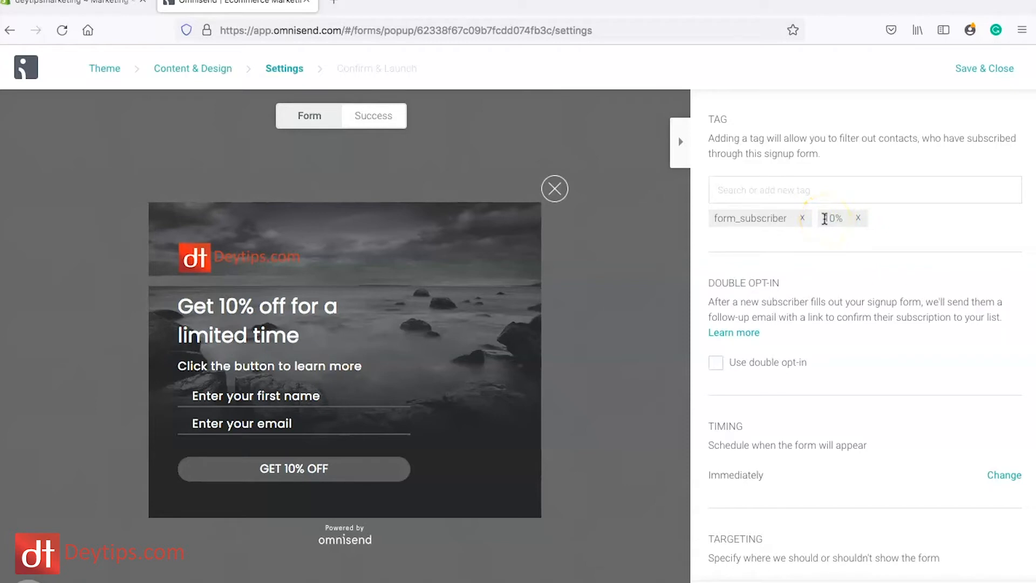
pyautogui.scroll(-2, 784, 316)
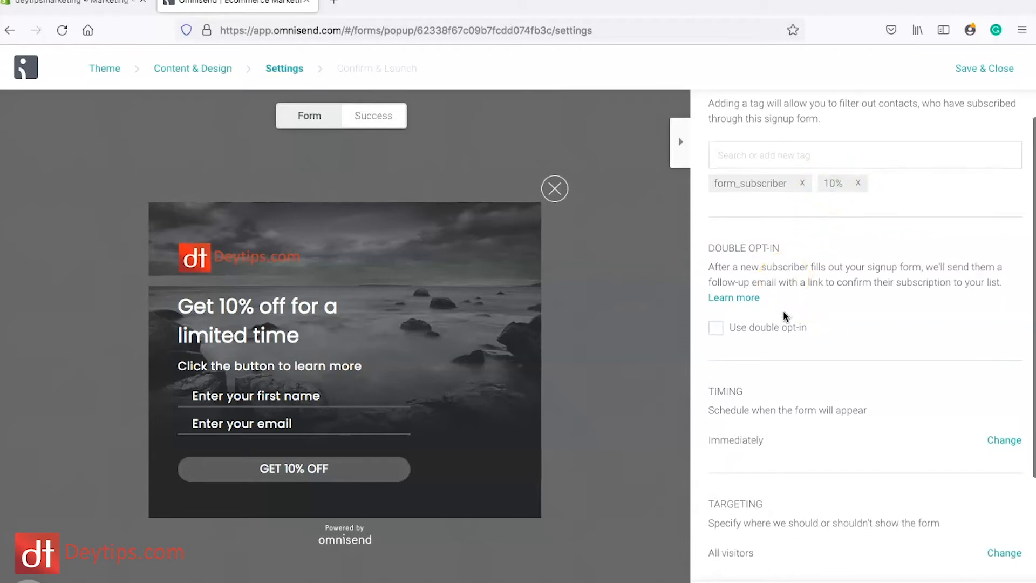